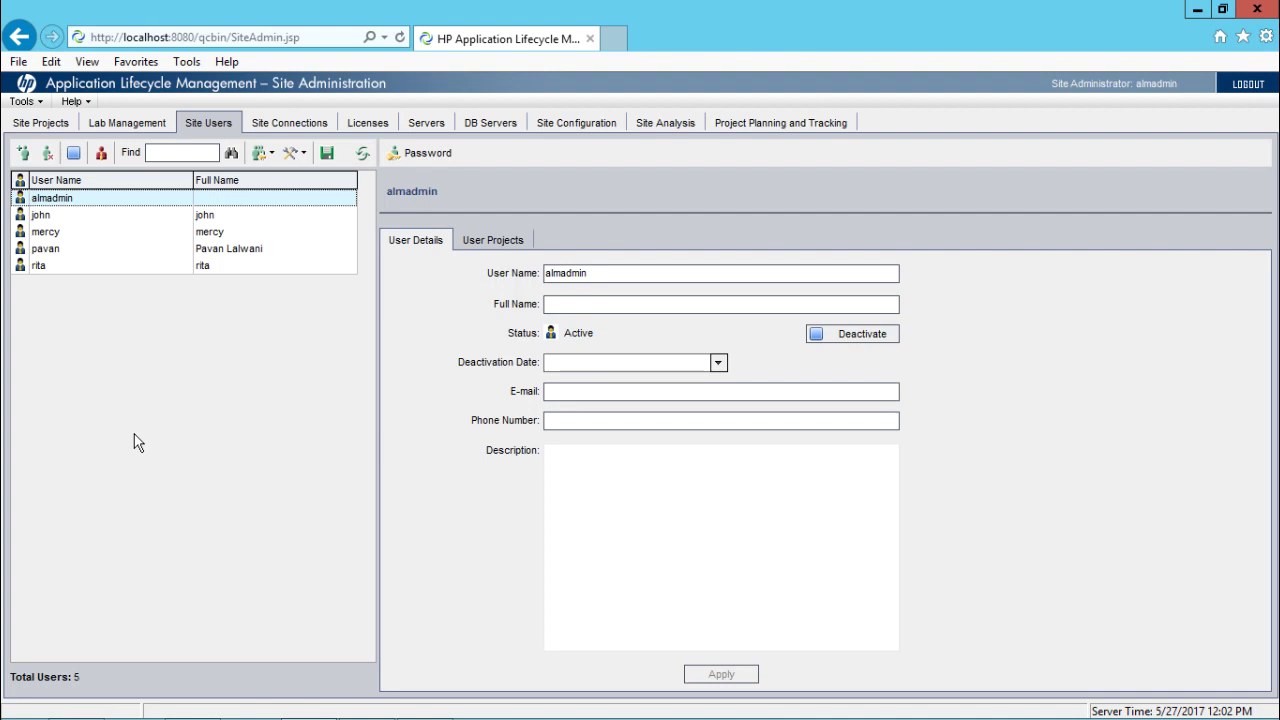
Create a new site user by entering the user name and full name, leaving e-mail, phone number and description empty
{"action": "left_click", "coordinate": [23, 155]}
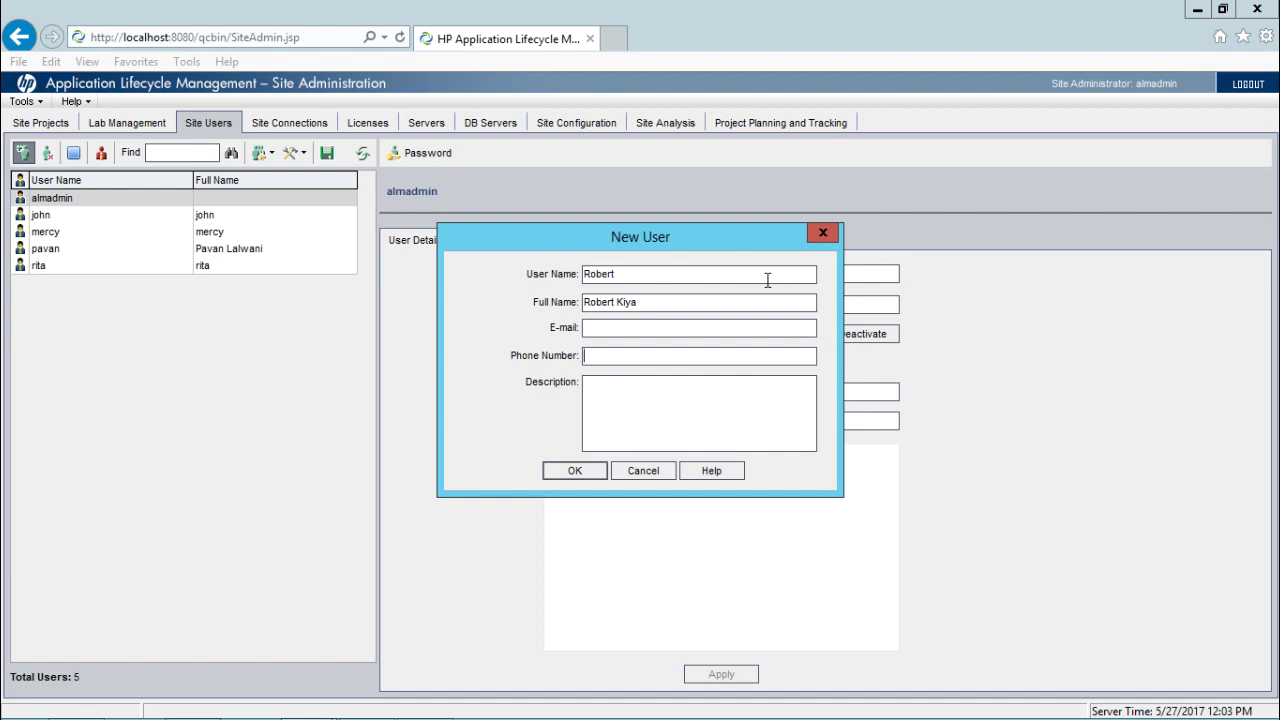
{"action": "left_click", "coordinate": [711, 411]}
{"action": "left_click_drag", "start_coordinate": [652, 302], "coordinate": [580, 278]}
{"action": "left_click", "coordinate": [574, 470]}
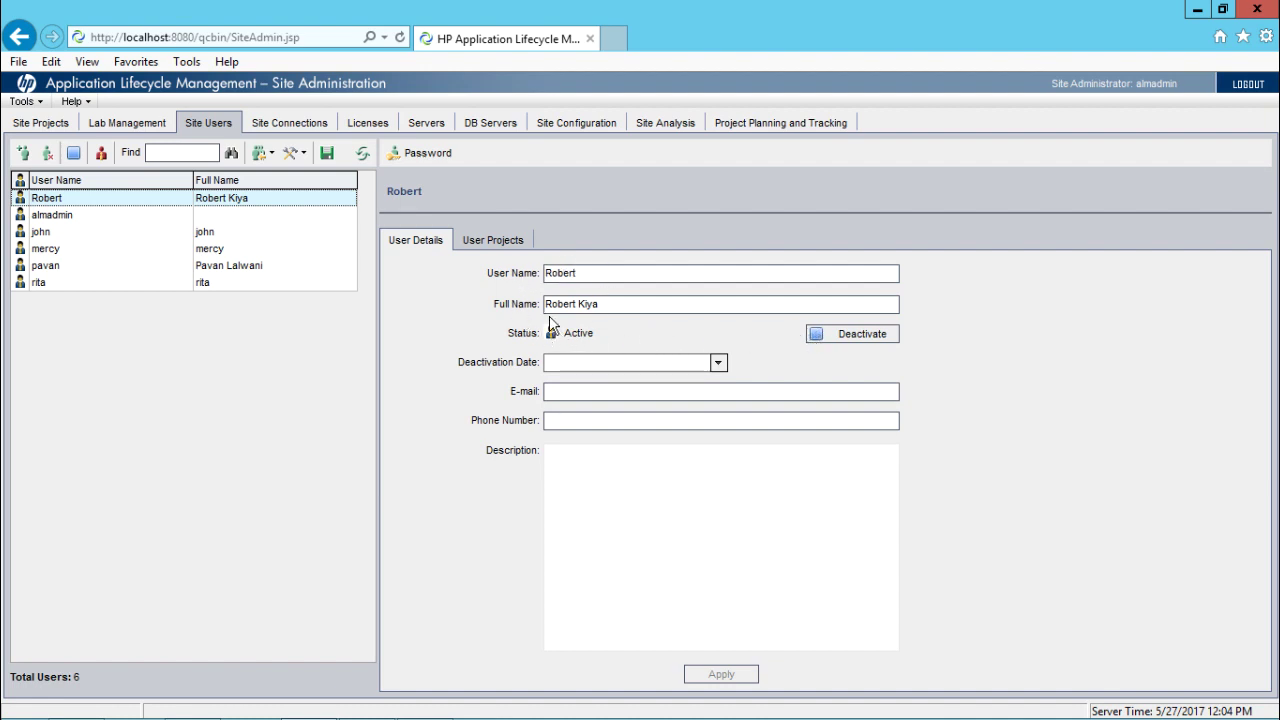
Review the new user's details and look at the deactivation date calendar without setting a date
{"action": "left_click", "coordinate": [719, 363]}
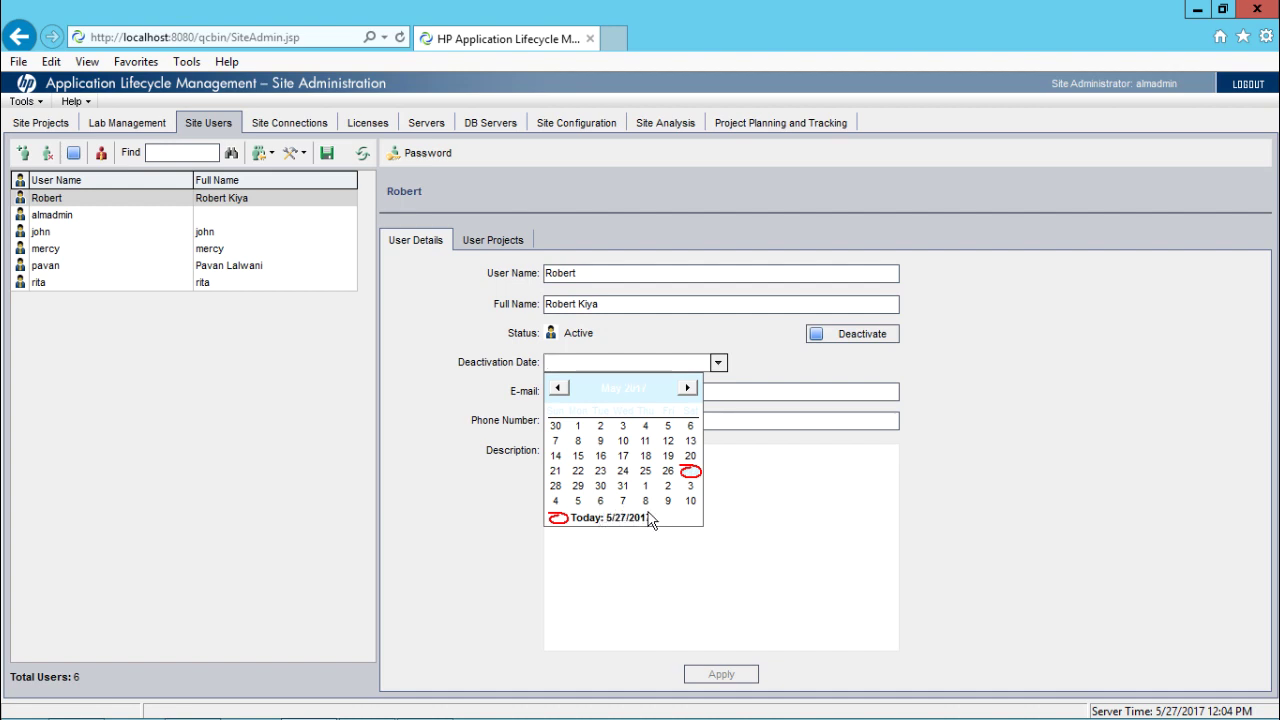
{"action": "left_click", "coordinate": [672, 467]}
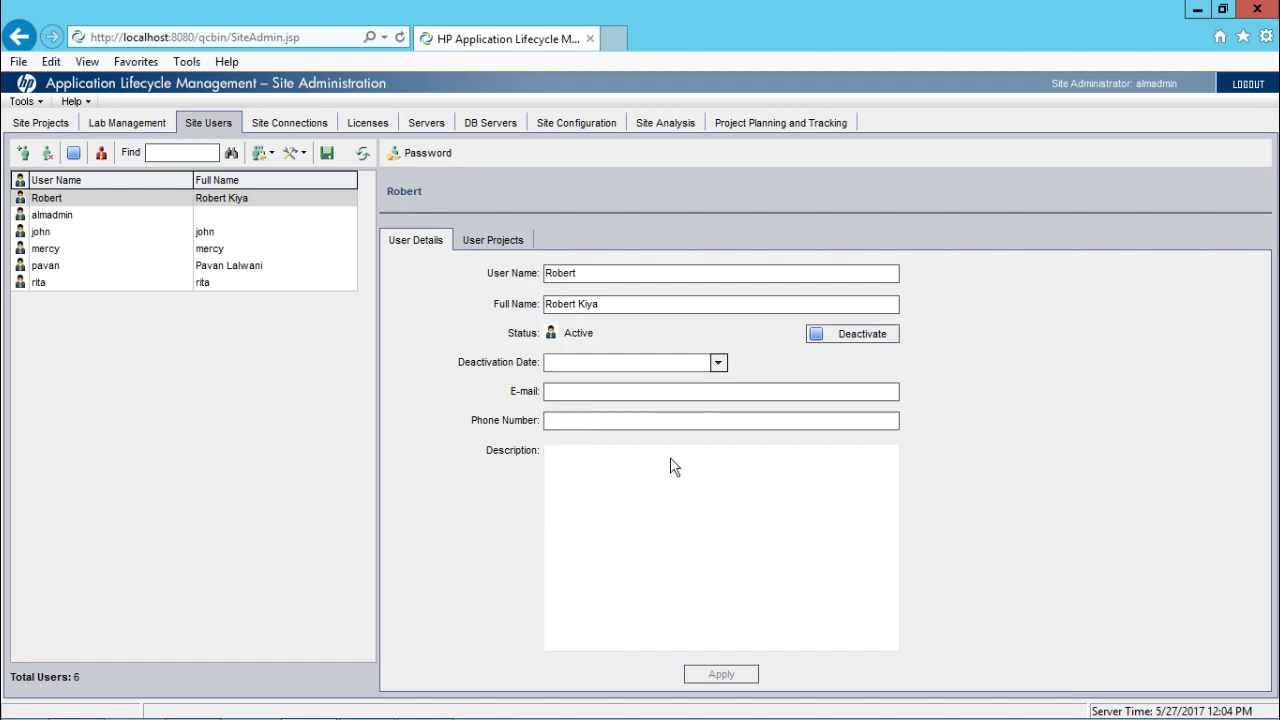
{"action": "left_click", "coordinate": [562, 423]}
{"action": "left_click_drag", "start_coordinate": [597, 271], "coordinate": [537, 268]}
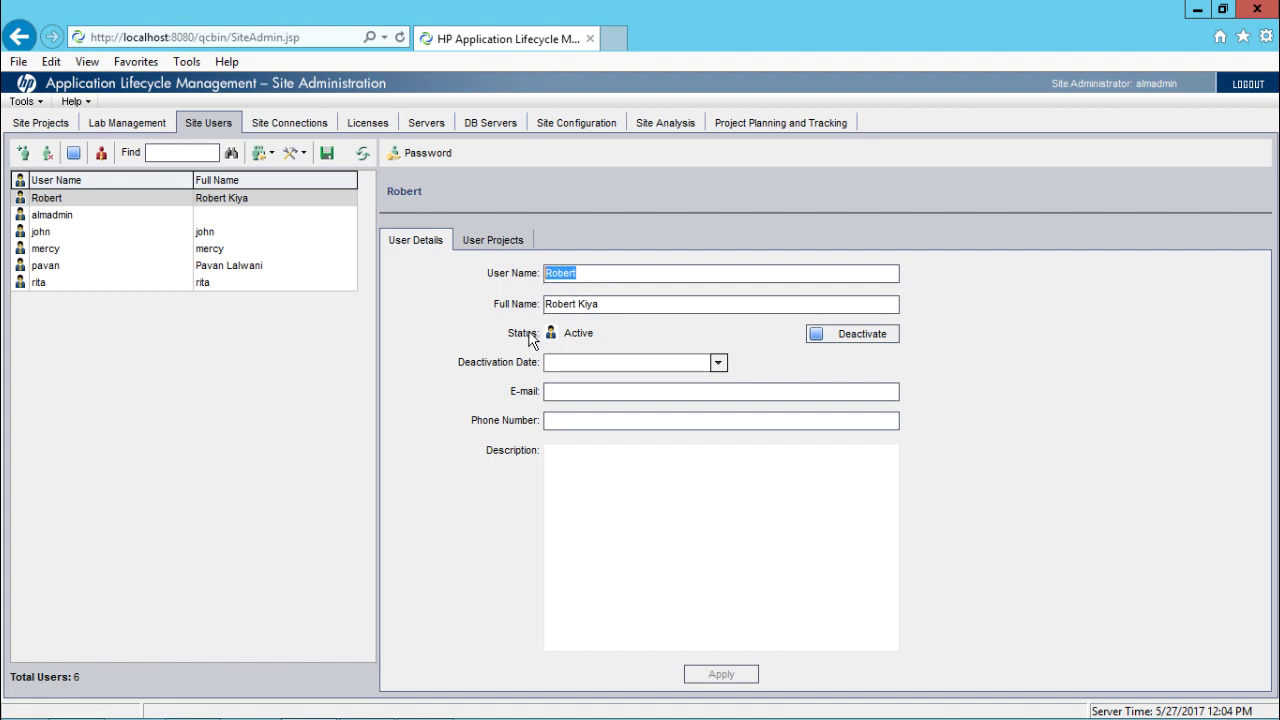
Assign the new user to the Mercury_tours project in the TOURSIM domain
{"action": "left_click", "coordinate": [491, 241]}
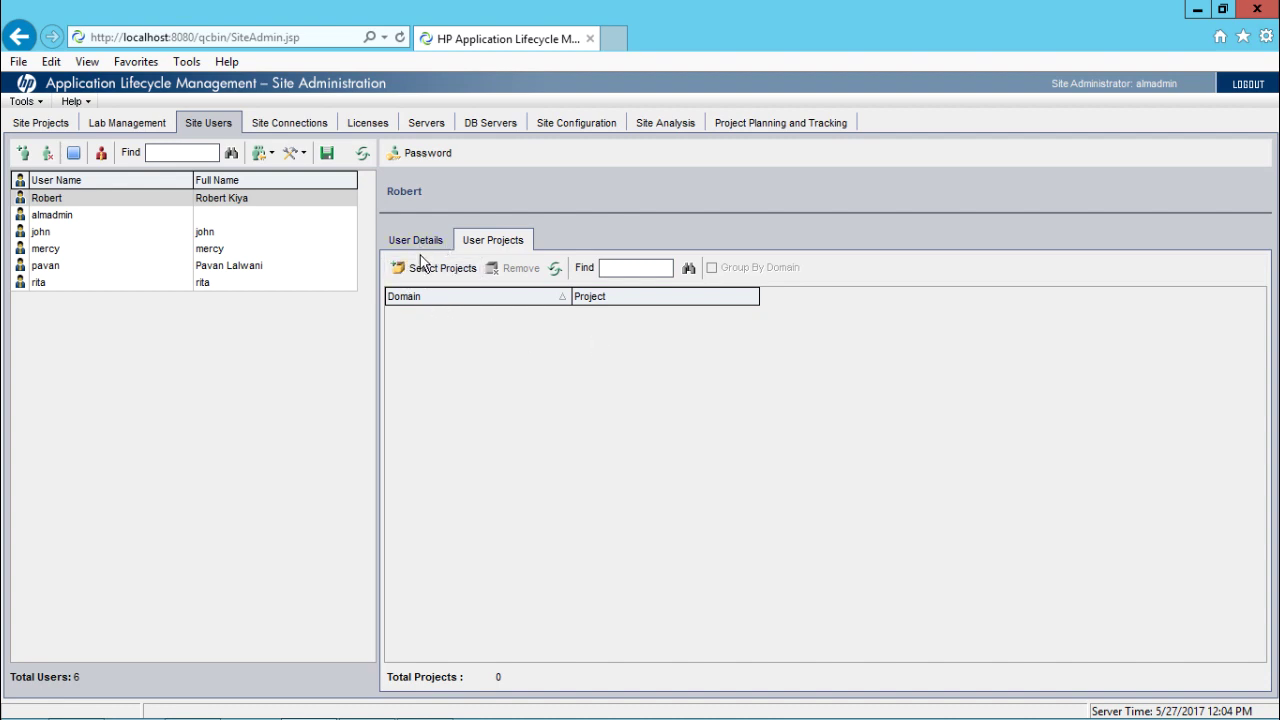
{"action": "left_click", "coordinate": [446, 270]}
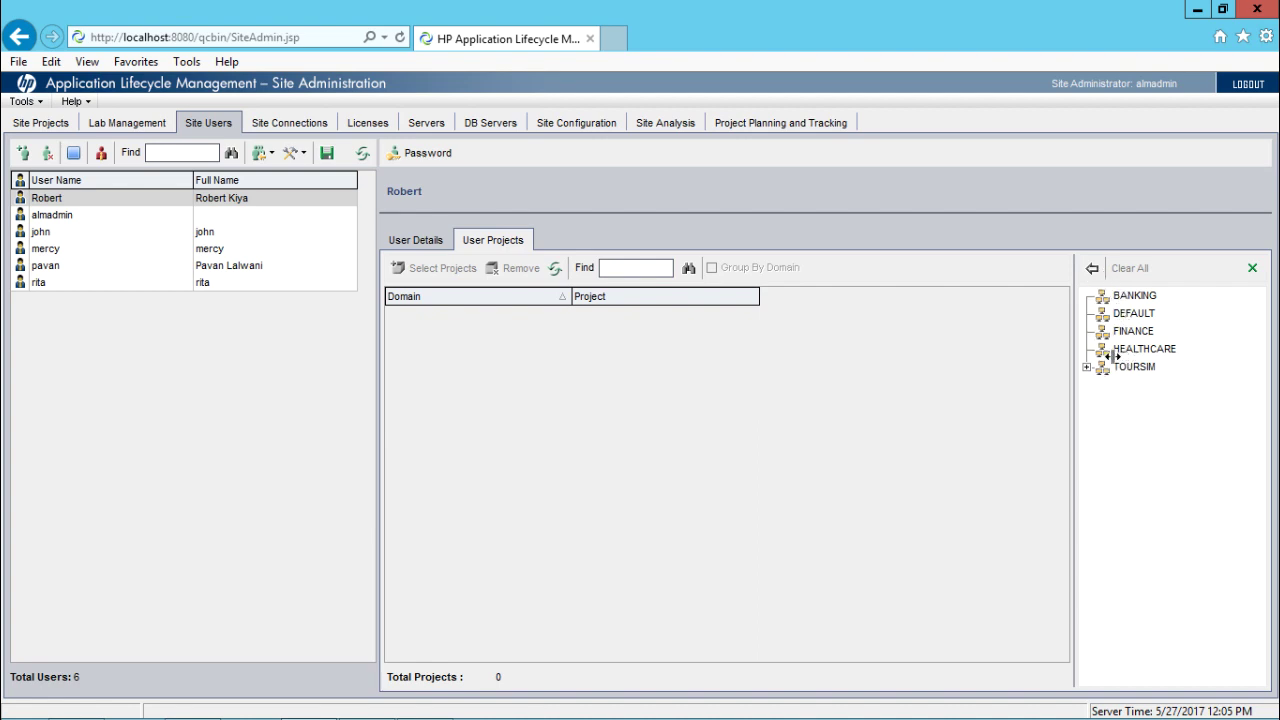
{"action": "left_click", "coordinate": [1085, 366]}
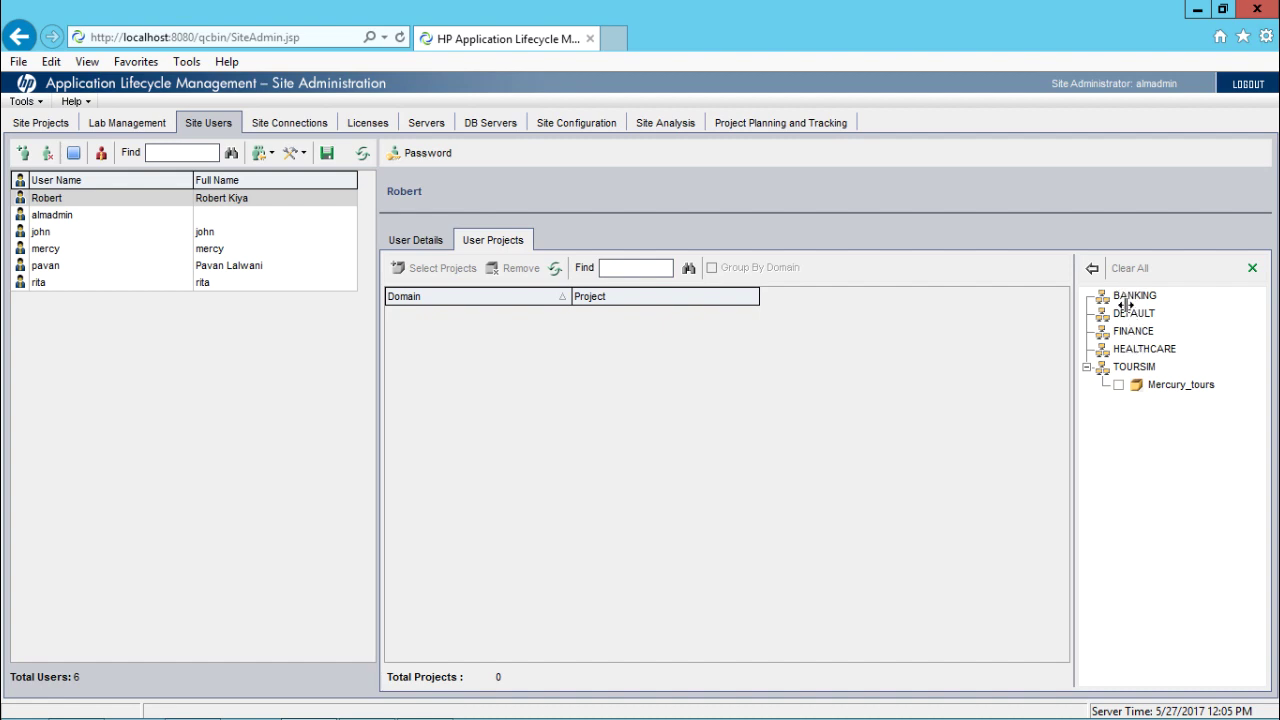
{"action": "left_click", "coordinate": [1116, 384]}
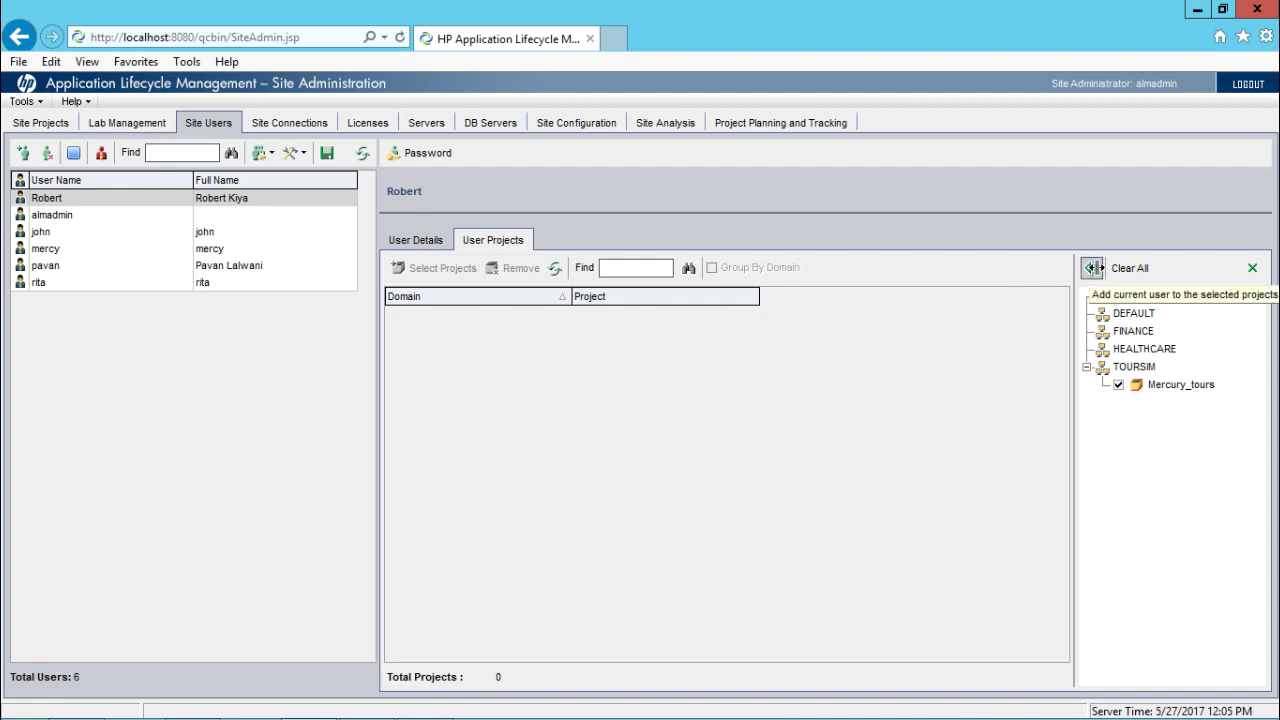
{"action": "left_click", "coordinate": [1092, 268]}
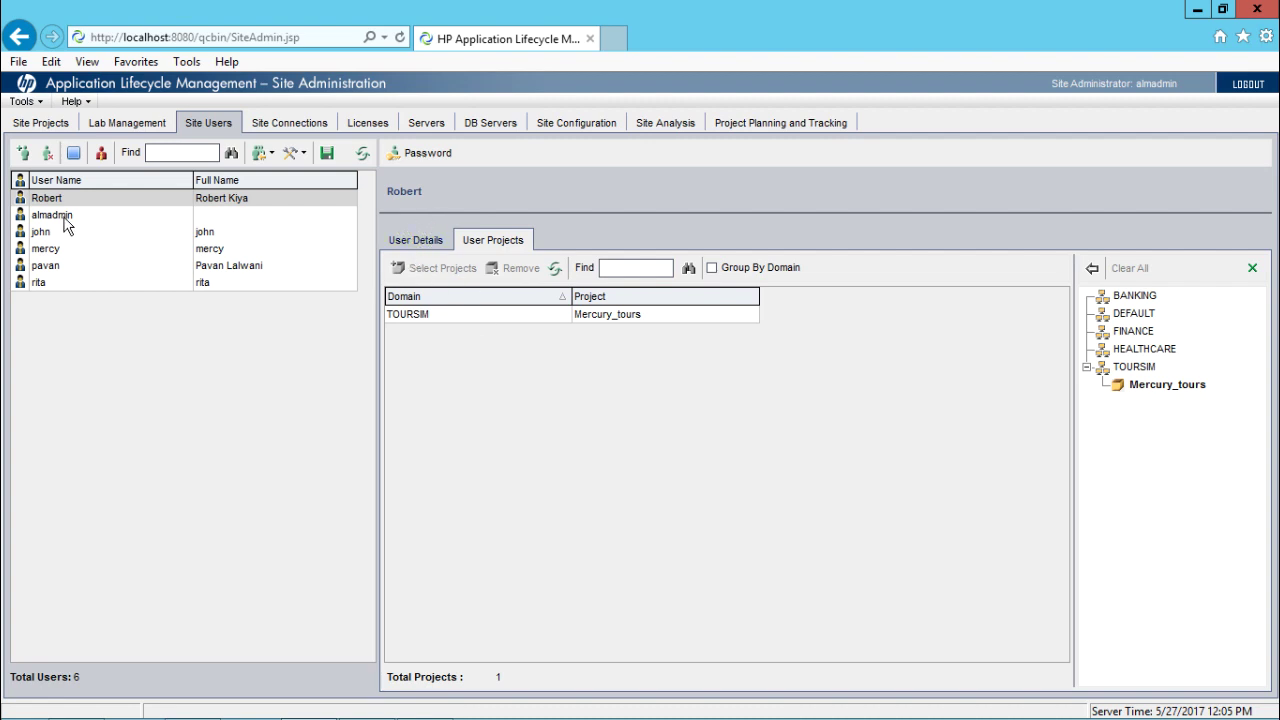
Check the project assignments of the other existing site users, including almadmin
{"action": "left_click", "coordinate": [47, 265]}
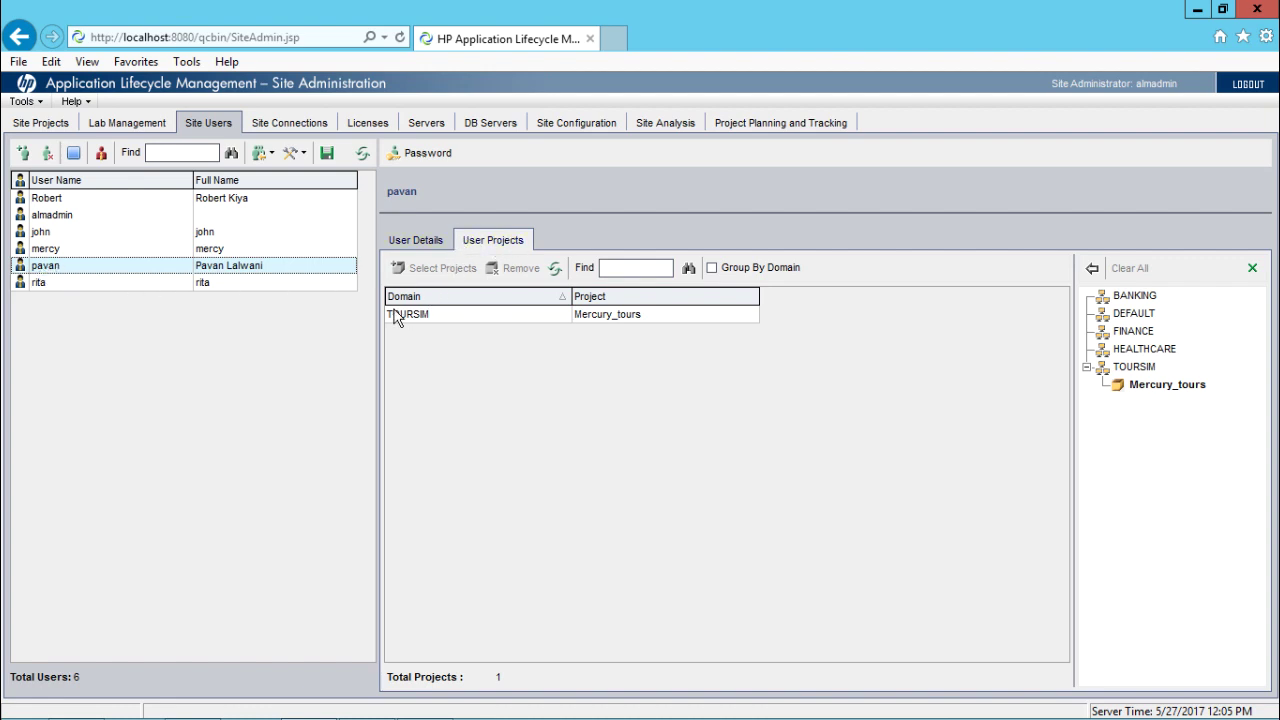
{"action": "left_click", "coordinate": [41, 279]}
{"action": "left_click", "coordinate": [46, 236]}
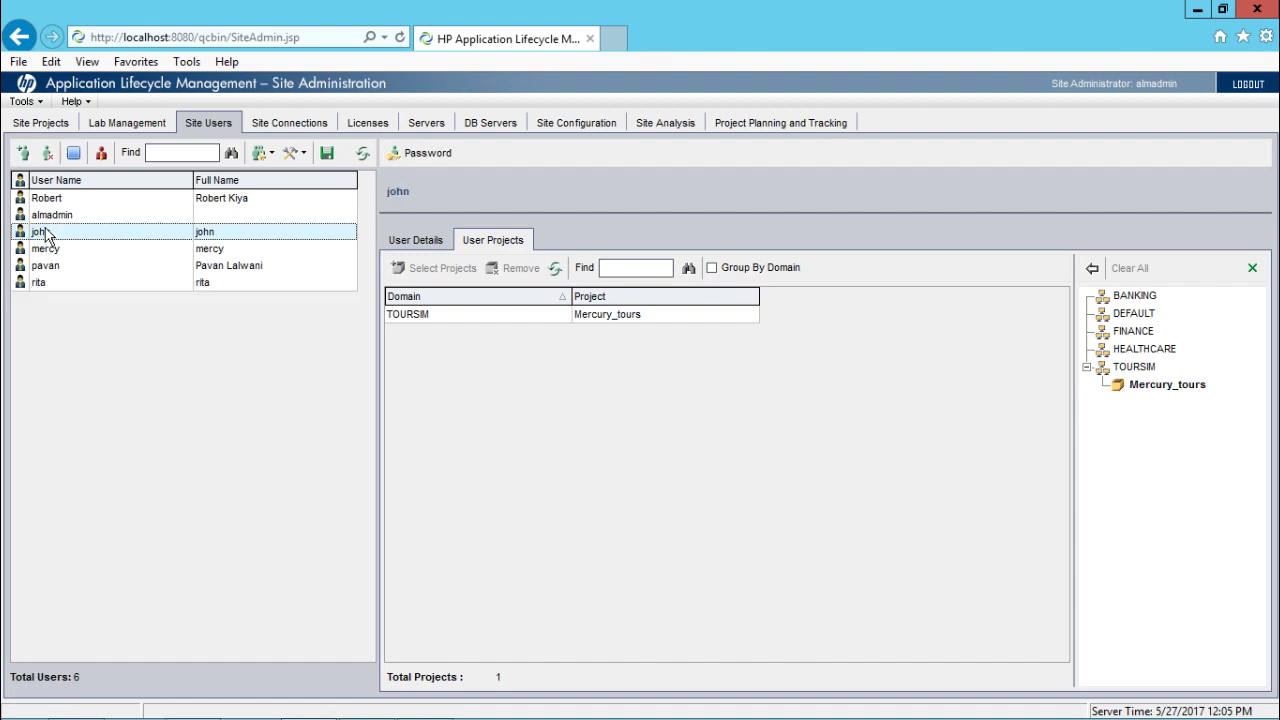
{"action": "left_click", "coordinate": [52, 214]}
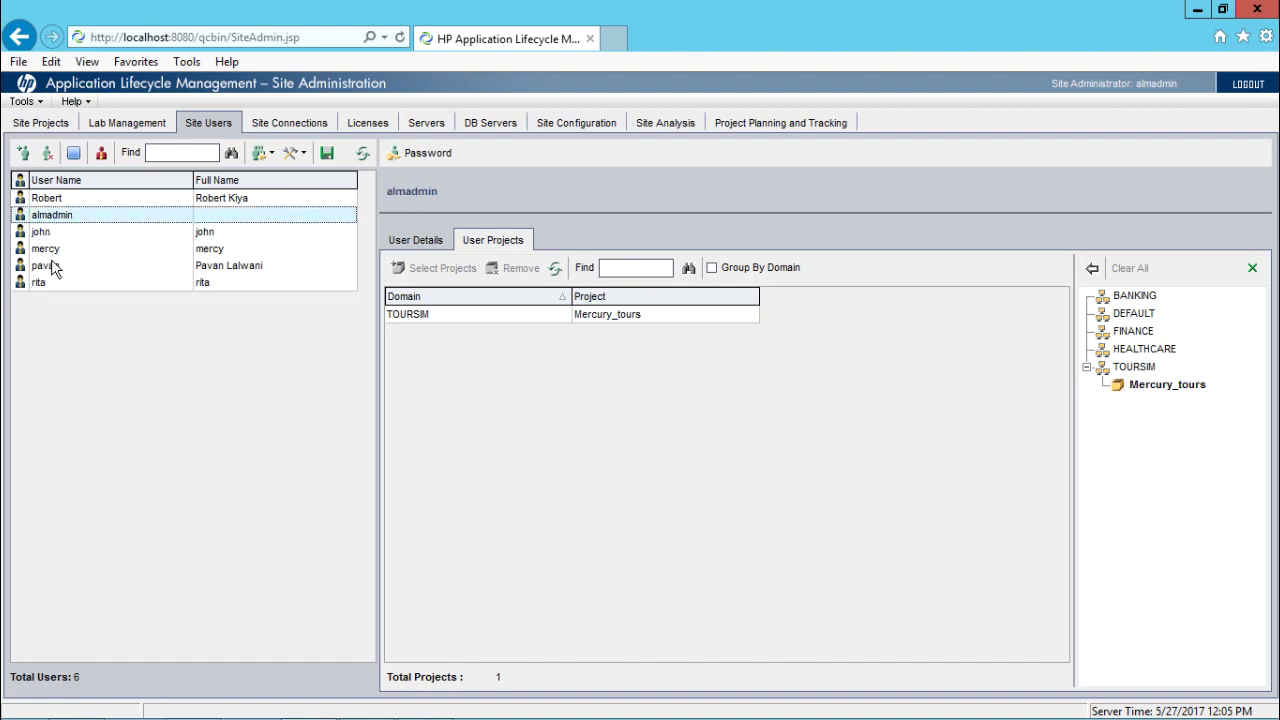
Assign the fourth user in the site users list to the Mercury_tours project and return to that user's details
{"action": "left_click", "coordinate": [51, 251]}
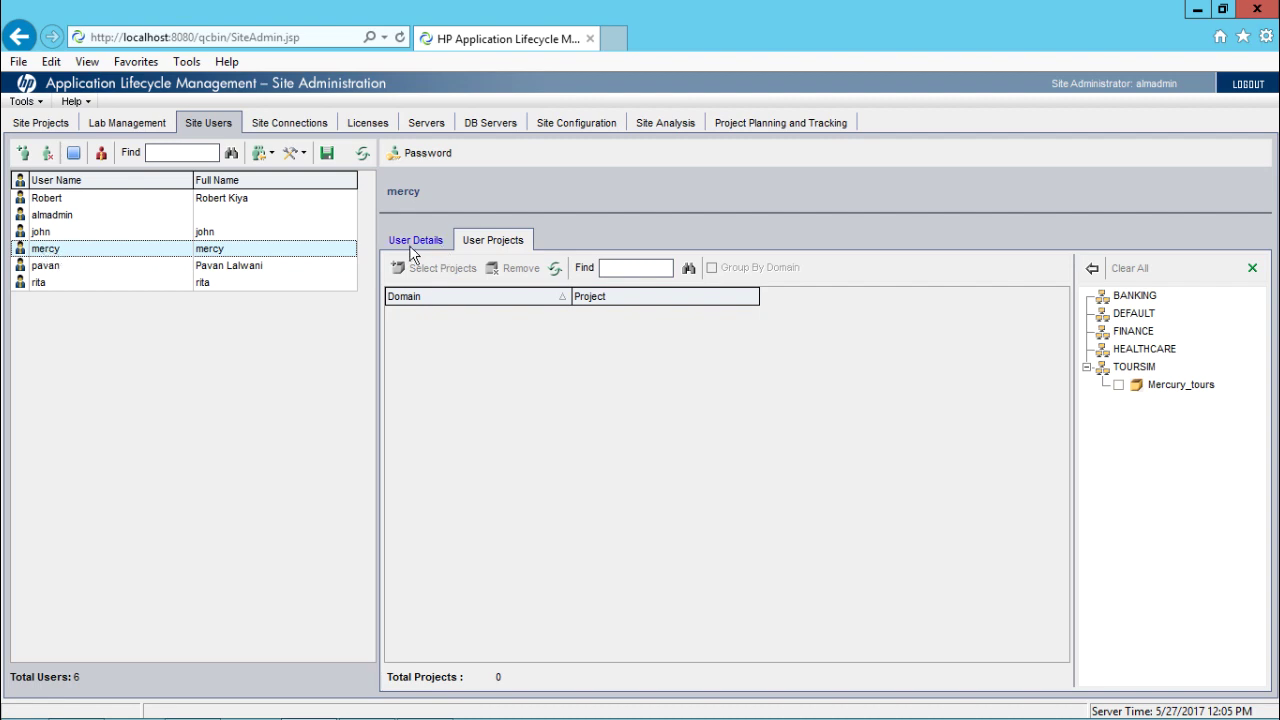
{"action": "left_click", "coordinate": [1118, 385]}
{"action": "left_click", "coordinate": [1092, 268]}
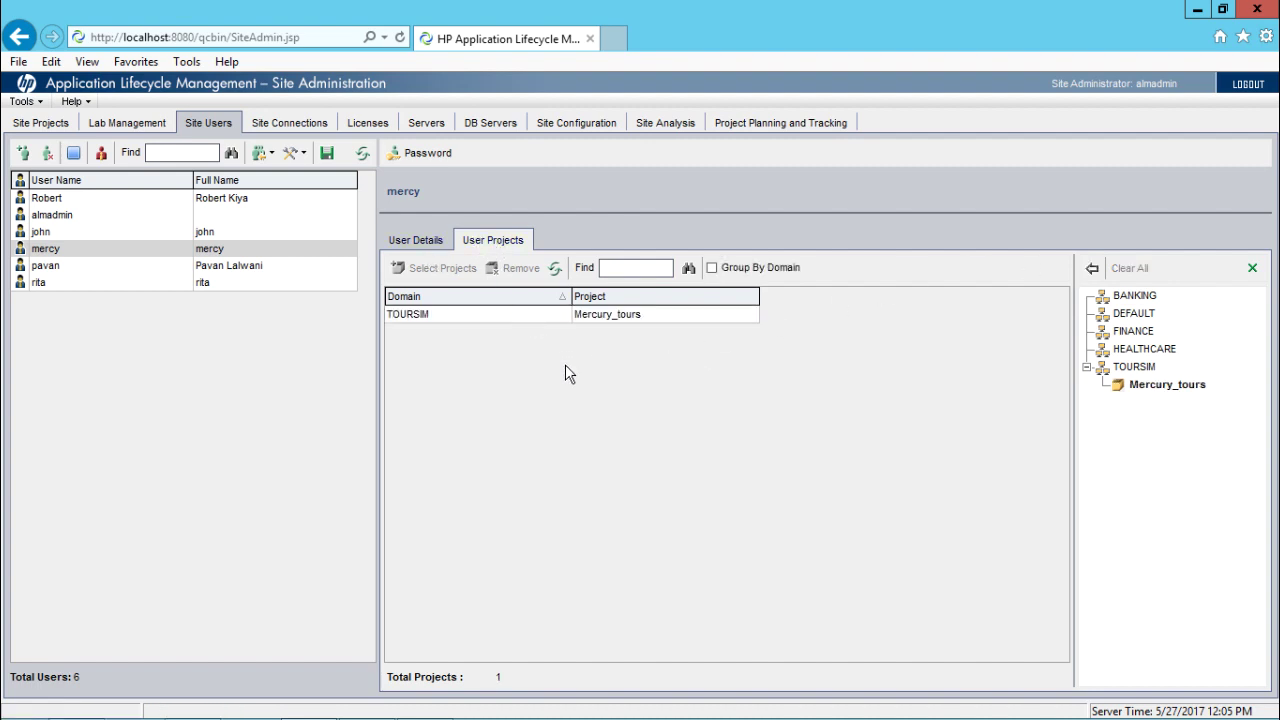
{"action": "left_click", "coordinate": [450, 240]}
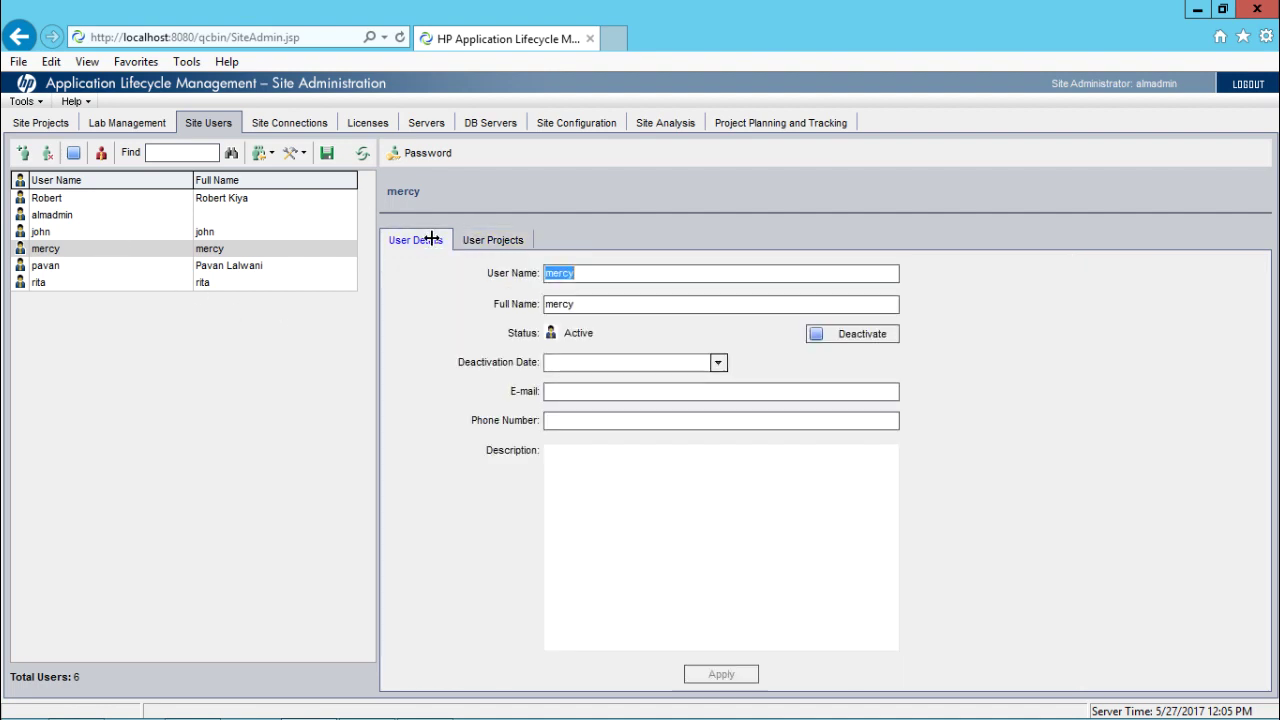
Show the project users of Mercury_tours in the TOURSIM domain's projects and check who is a project administrator
{"action": "left_click", "coordinate": [62, 126]}
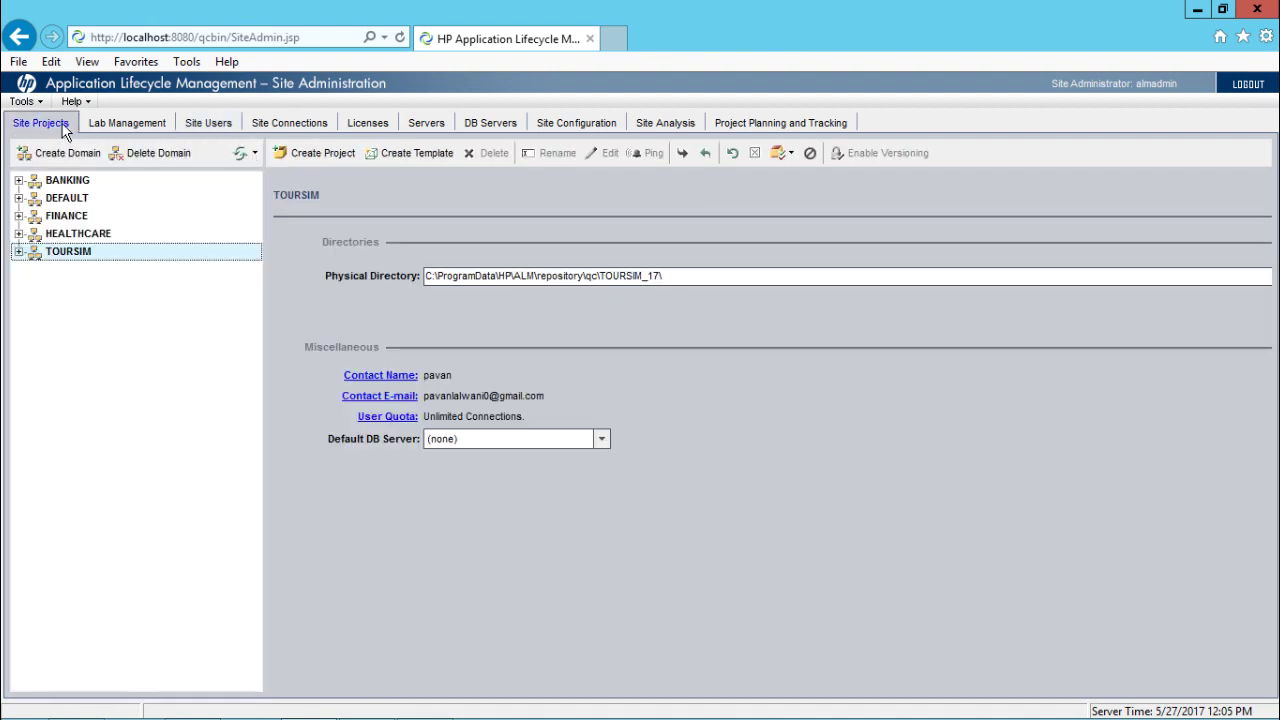
{"action": "left_click", "coordinate": [18, 251]}
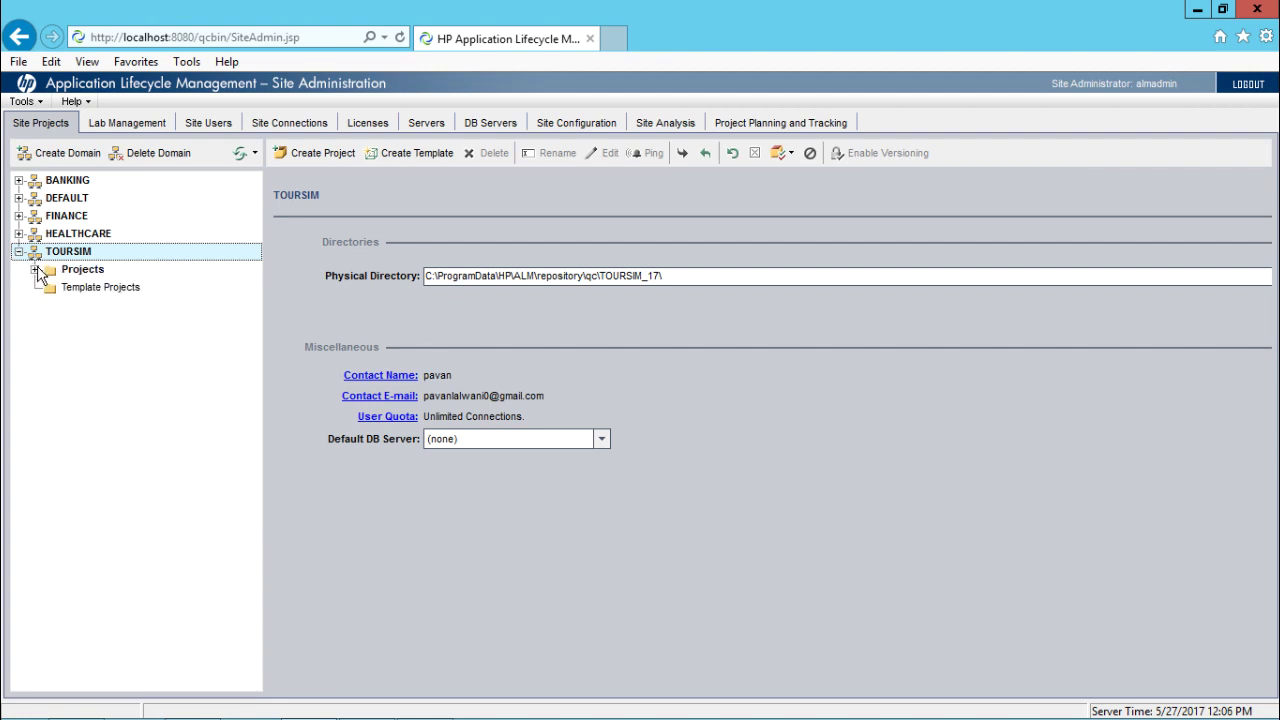
{"action": "left_click", "coordinate": [34, 269]}
{"action": "left_click", "coordinate": [117, 288]}
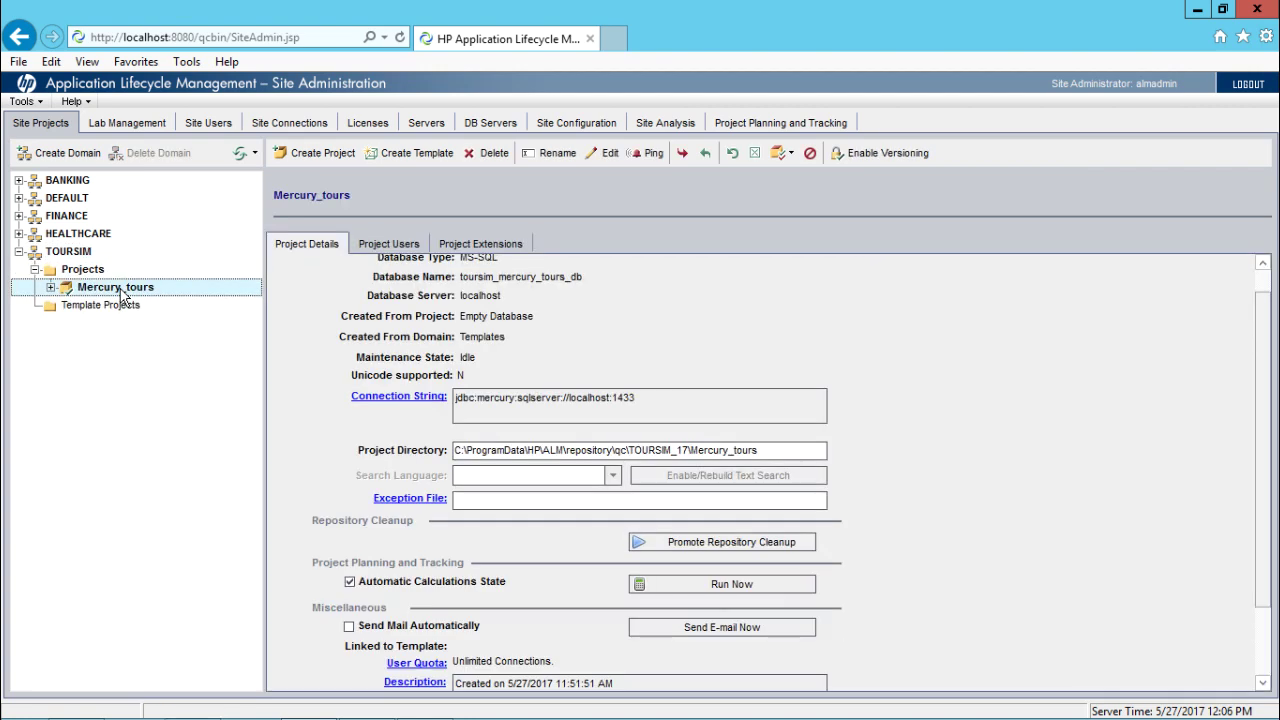
{"action": "left_click", "coordinate": [409, 241]}
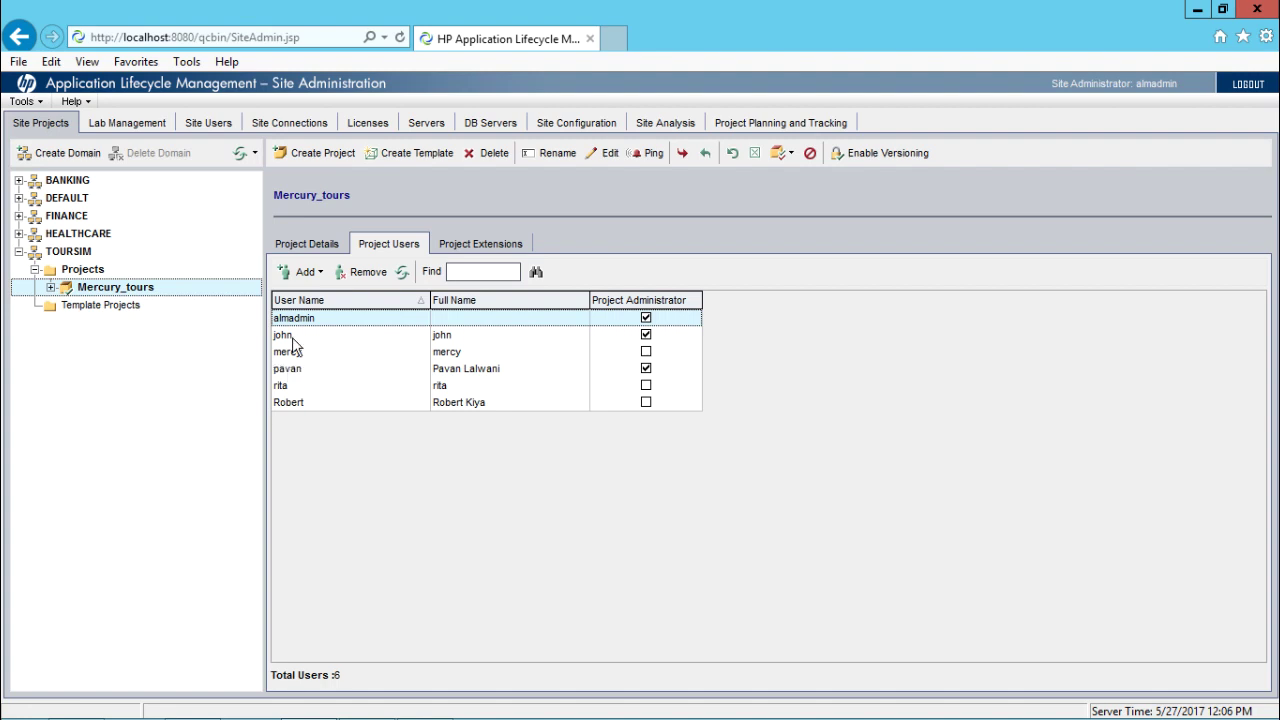
{"action": "left_click", "coordinate": [645, 317]}
Check which users from the users list can still be added to Mercury_tours, then close that list
{"action": "left_click", "coordinate": [313, 277]}
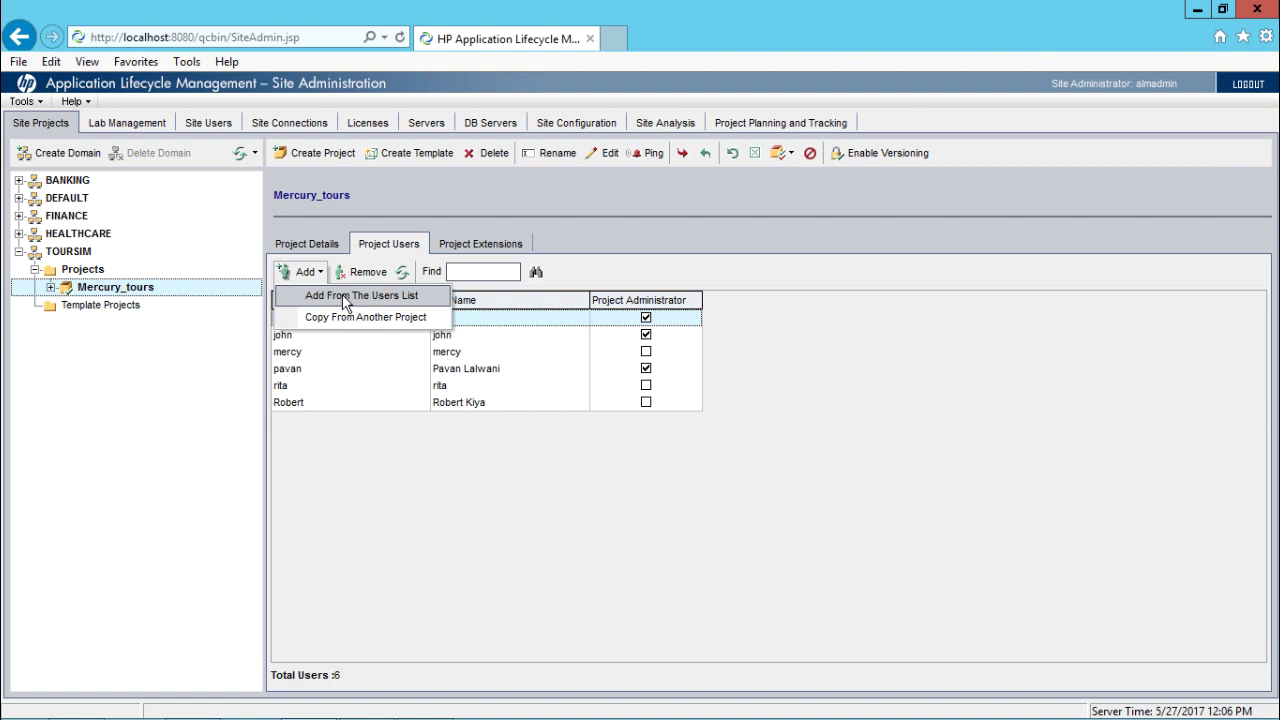
{"action": "left_click", "coordinate": [342, 295]}
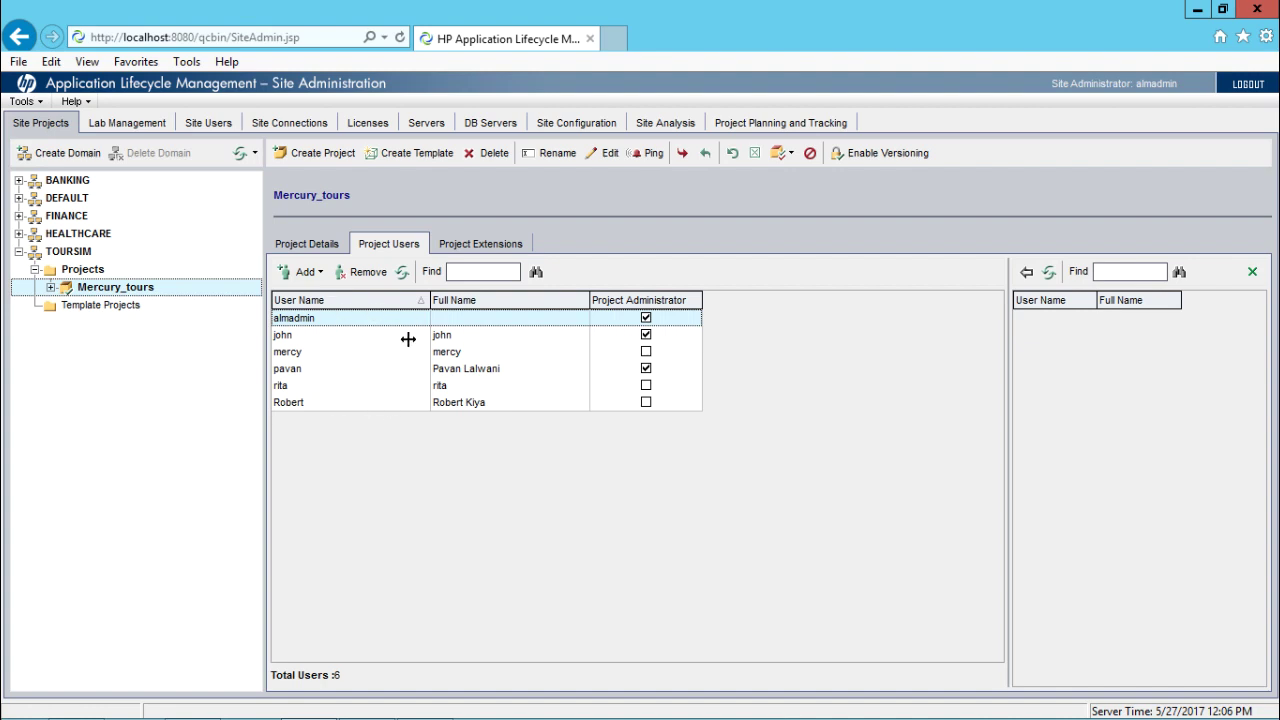
{"action": "left_click", "coordinate": [1250, 273]}
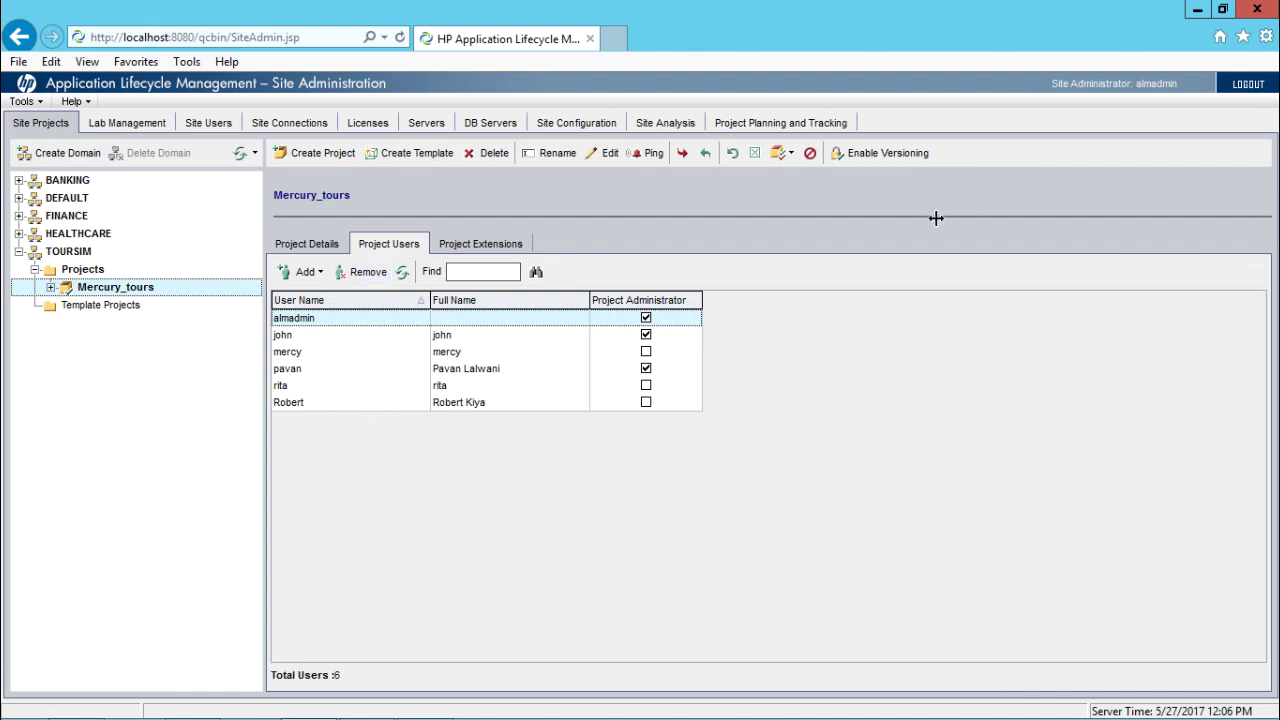
Remove the fifth user in the project users list from the Mercury_tours project
{"action": "left_click", "coordinate": [302, 387]}
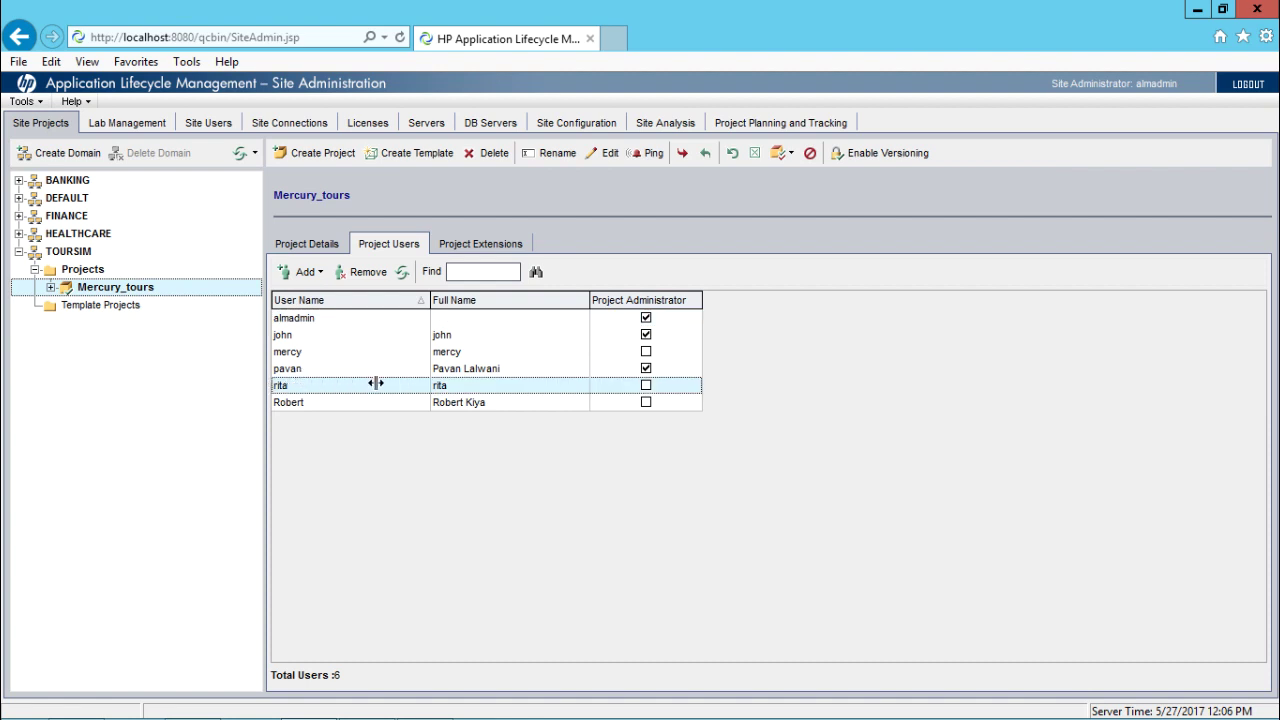
{"action": "left_click", "coordinate": [355, 272]}
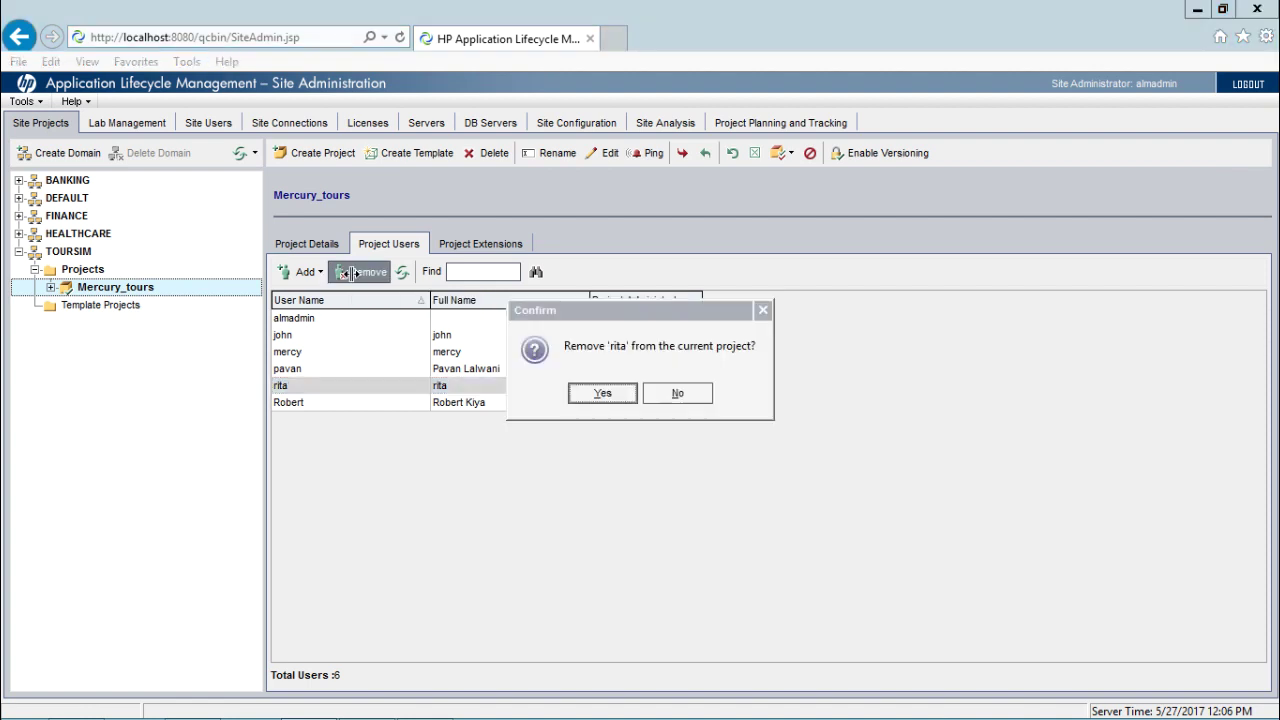
{"action": "left_click", "coordinate": [604, 392]}
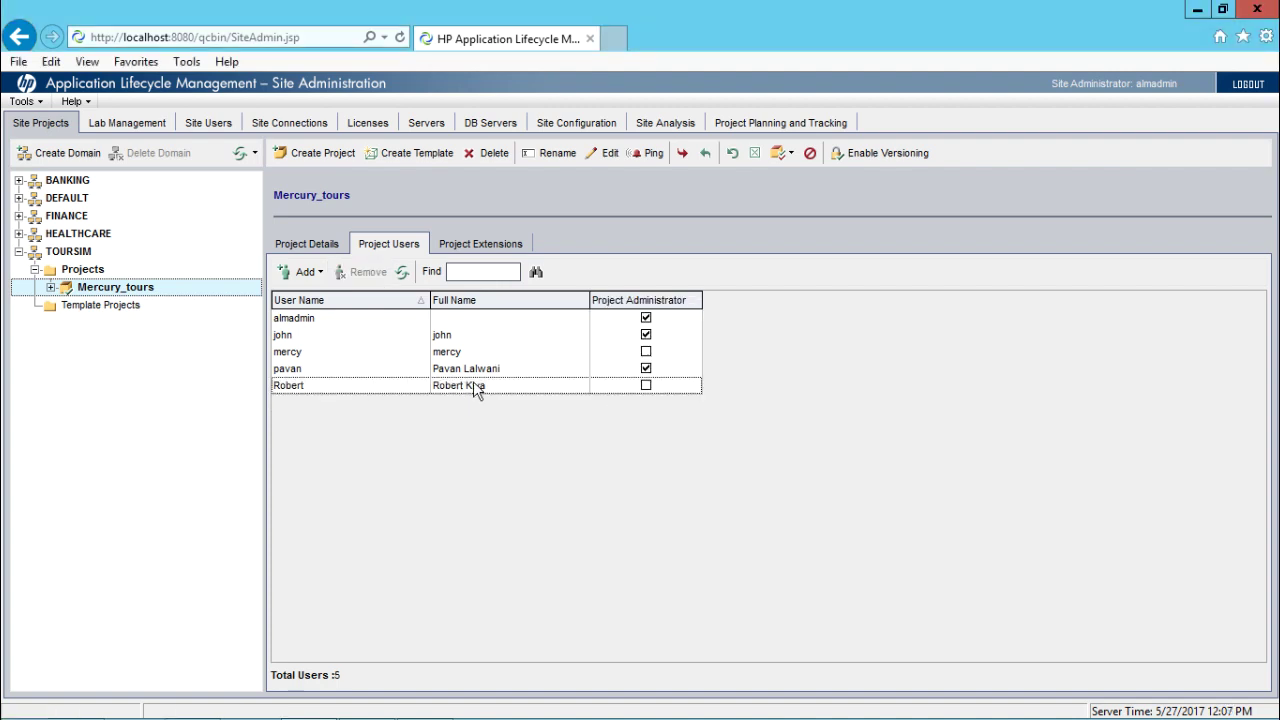
View the project extensions of Mercury_tours and go back to its project details
{"action": "left_click", "coordinate": [474, 246]}
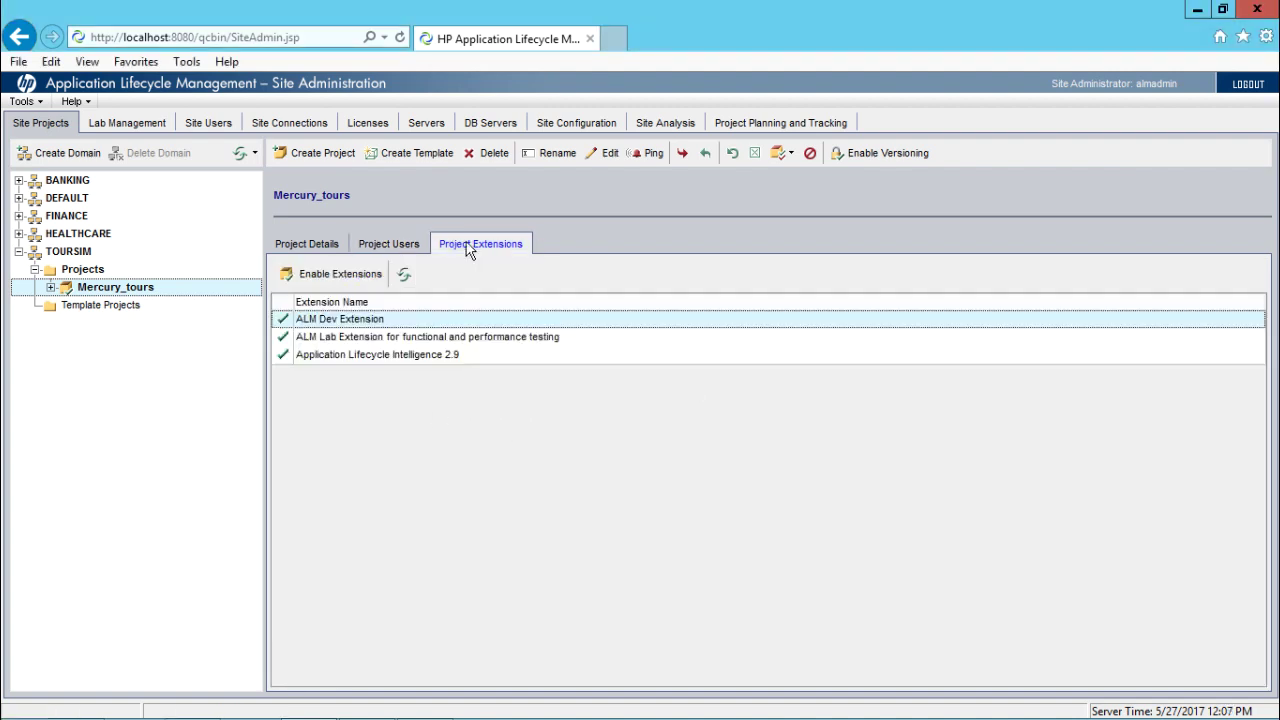
{"action": "left_click", "coordinate": [293, 244]}
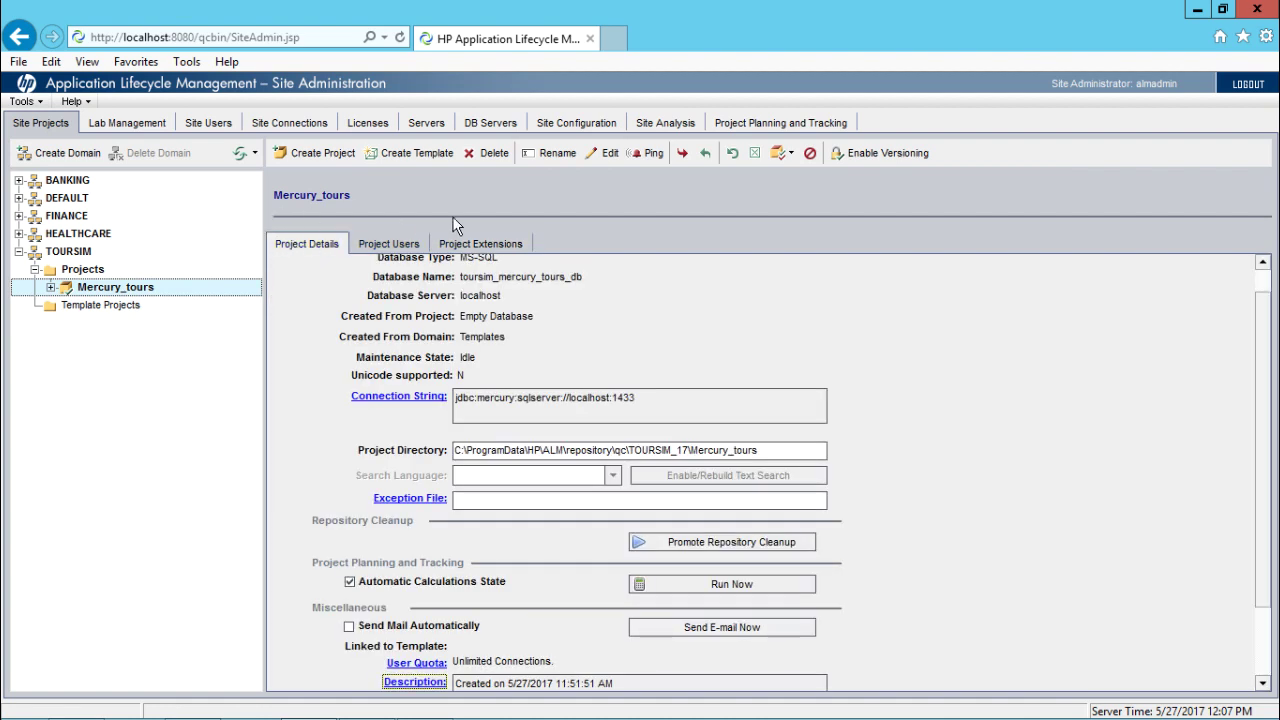